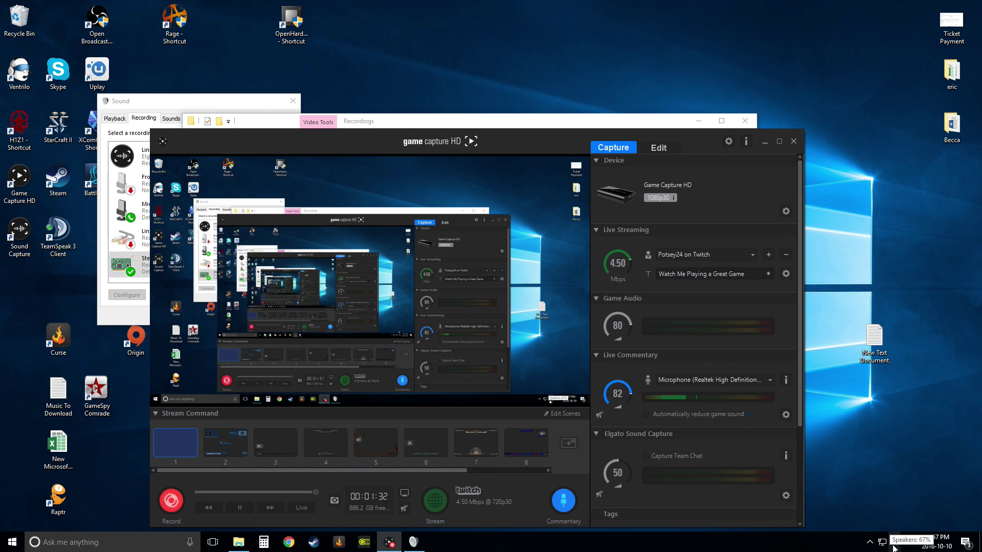
- Open the Recording devices list from the speaker icon and select Line In, then Stereo Mix
right_click(893, 548)
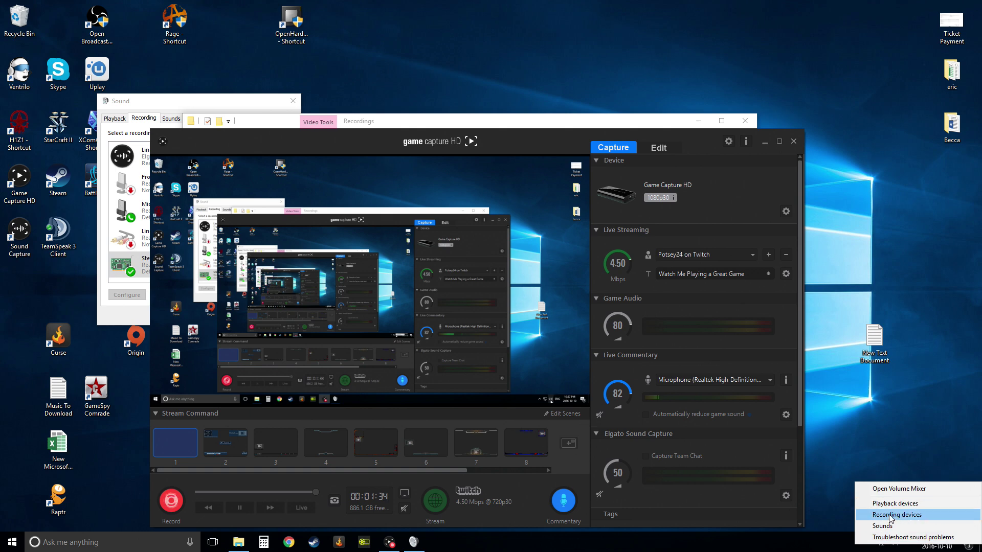
right_click(893, 548)
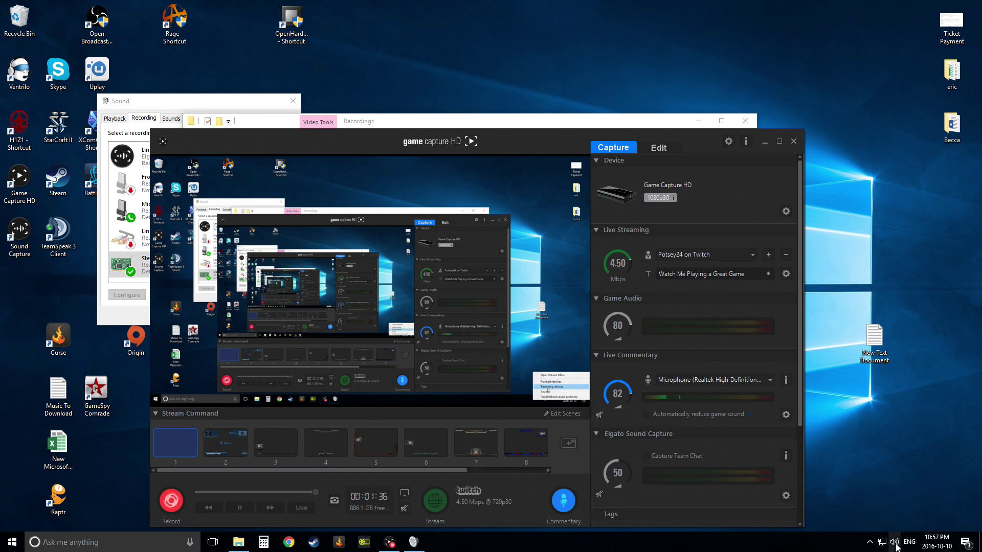
right_click(893, 548)
left_click(902, 522)
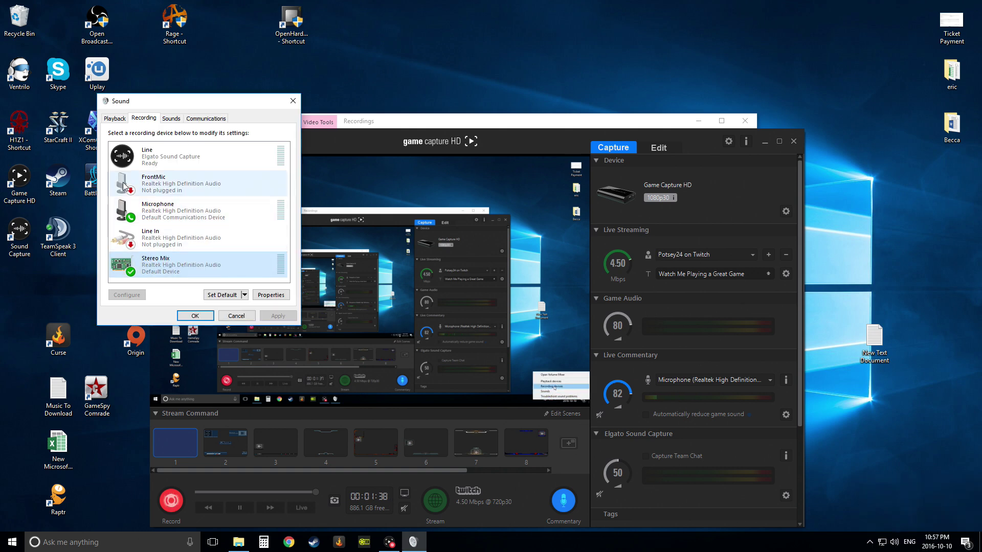
right_click(167, 220)
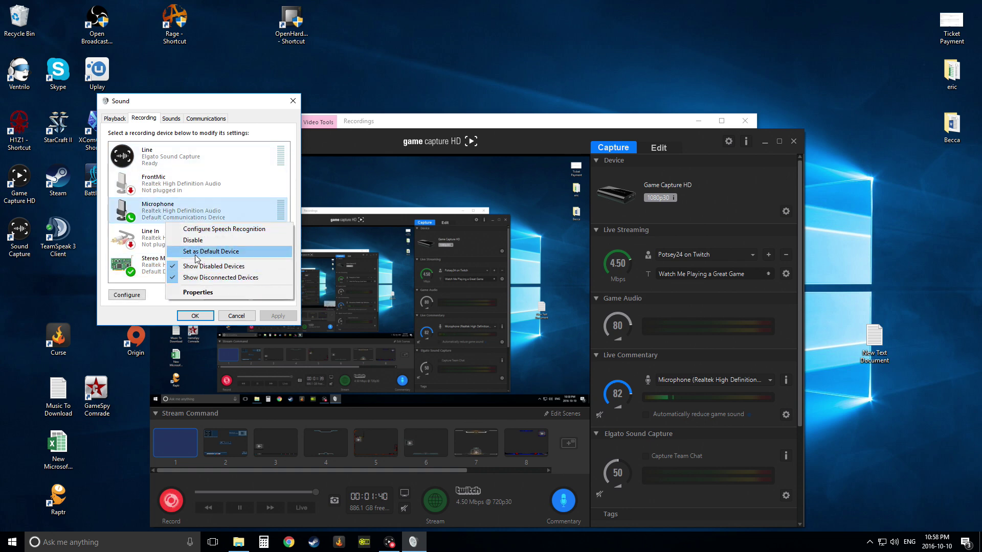
left_click(135, 247)
left_click(188, 268)
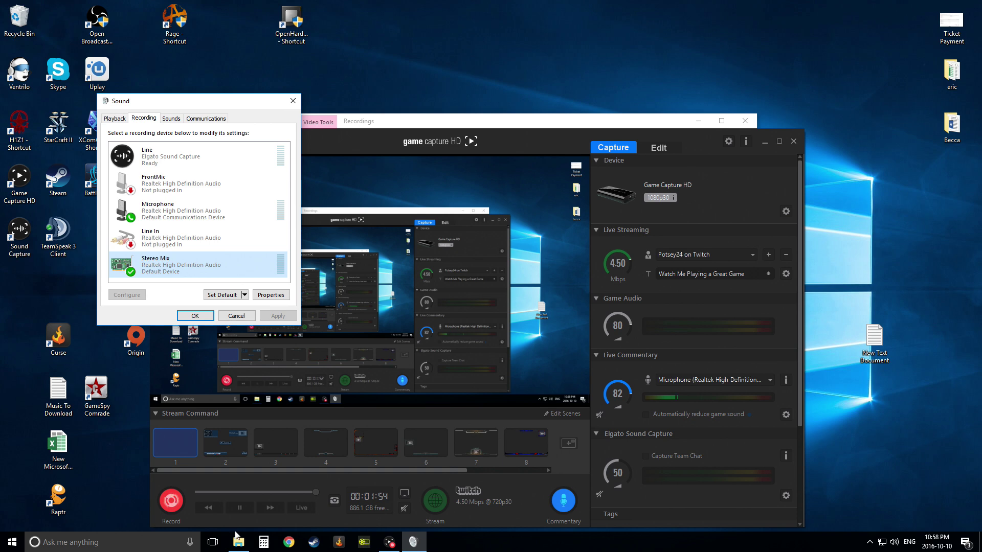
- Load realtek.com in Chrome and go to its Downloads page
left_click(288, 543)
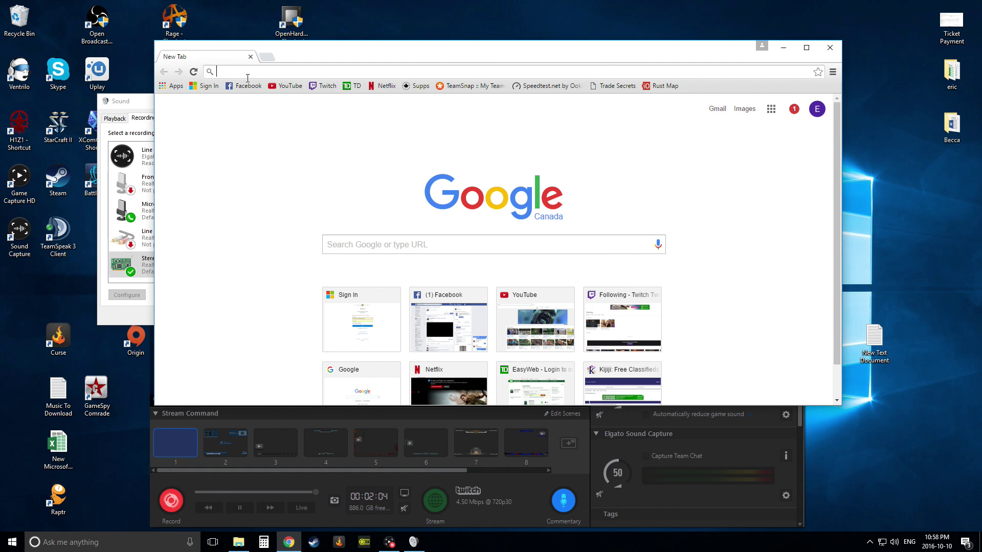
type("realtek.com")
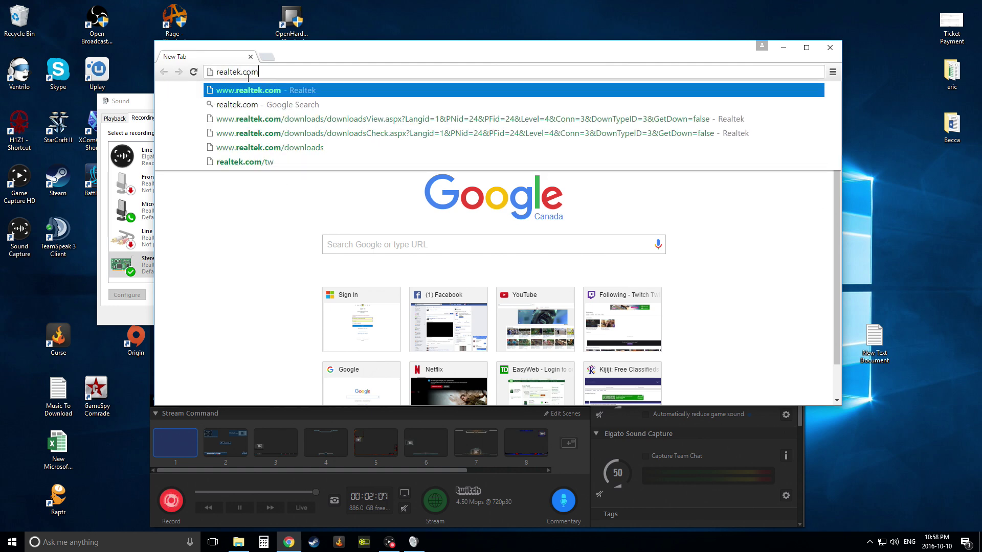
key("Return")
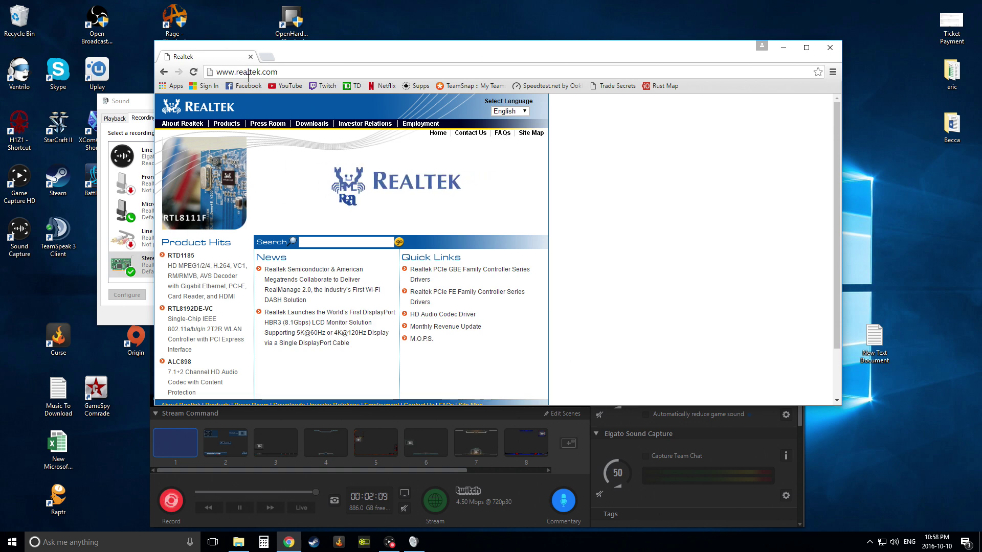
left_click(312, 124)
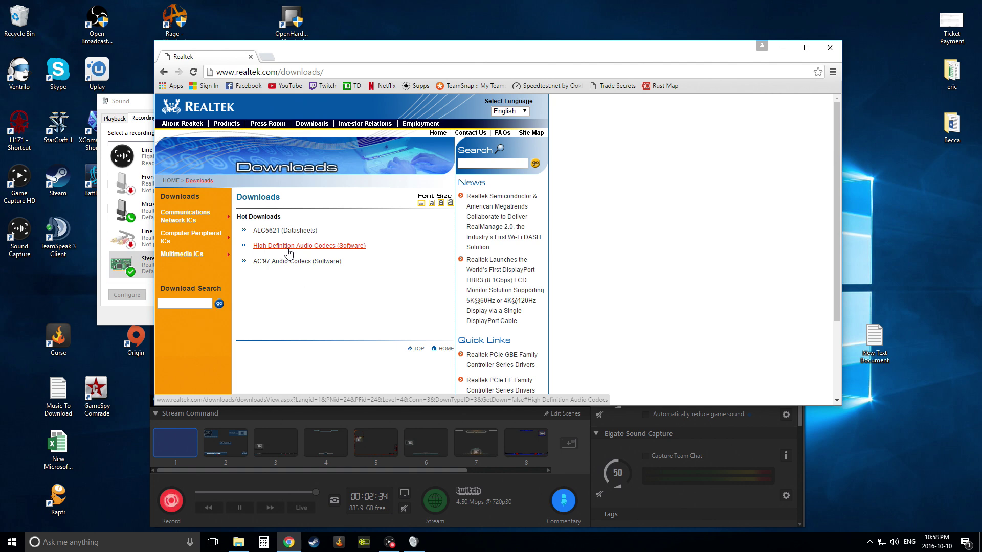
- Open High Definition Audio Codecs (Software), accept the download terms and continue to the driver list
left_click(289, 252)
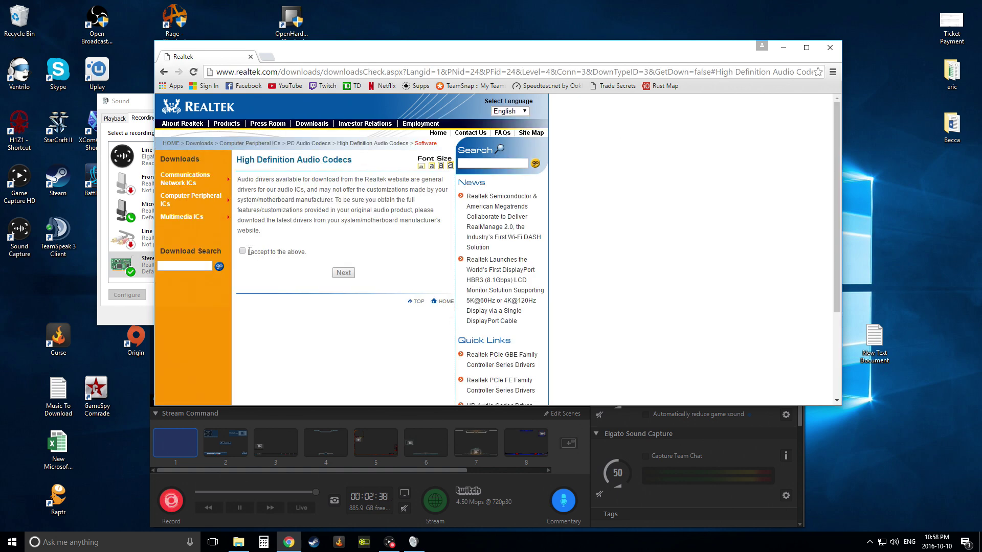
left_click(249, 252)
left_click(344, 273)
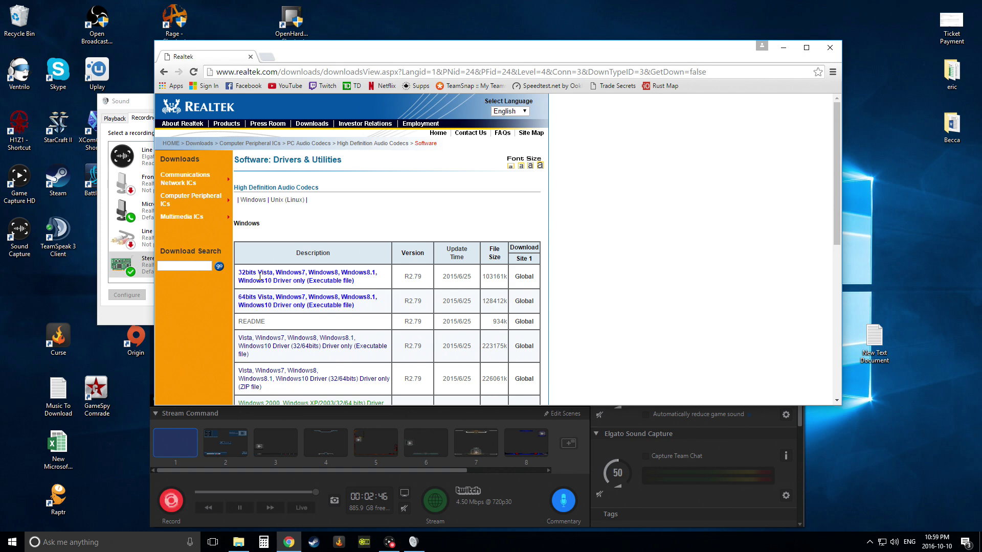
- Highlight the 64bits and 32bits R2.79 Windows driver descriptions
left_click_drag(242, 296, 378, 298)
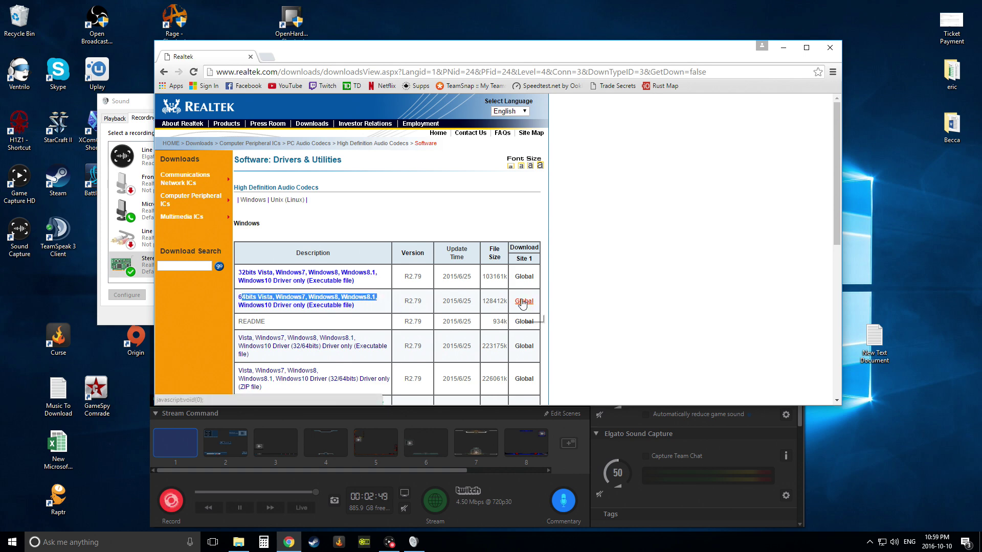
left_click_drag(242, 272, 310, 275)
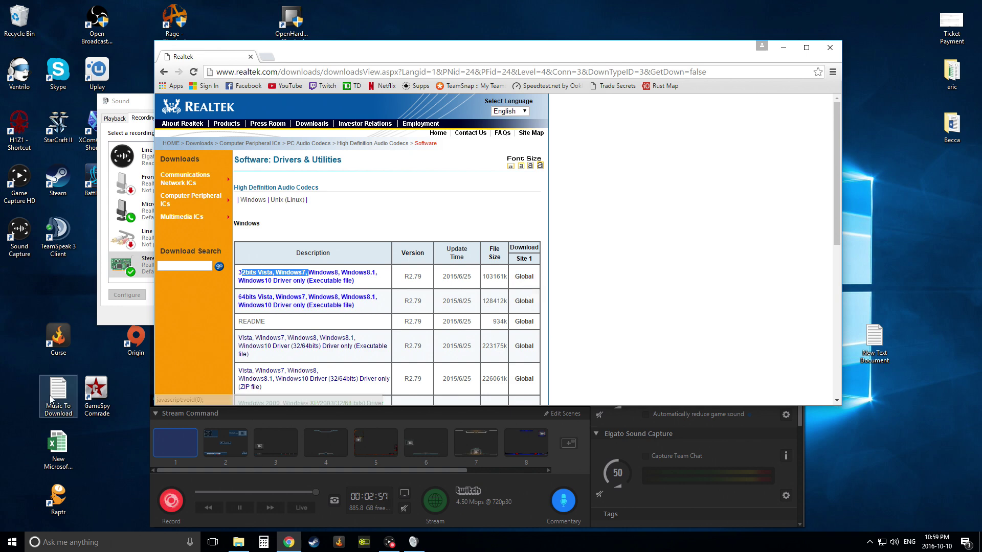
right_click(21, 540)
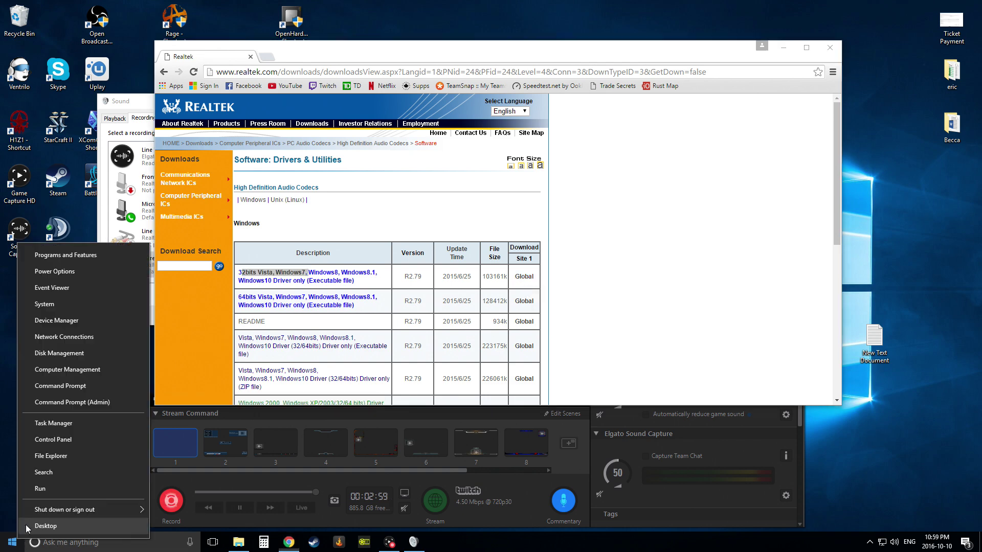
- Dismiss the Start quick-access menu and minimize the browser to reveal the Sound dialog
left_click(586, 290)
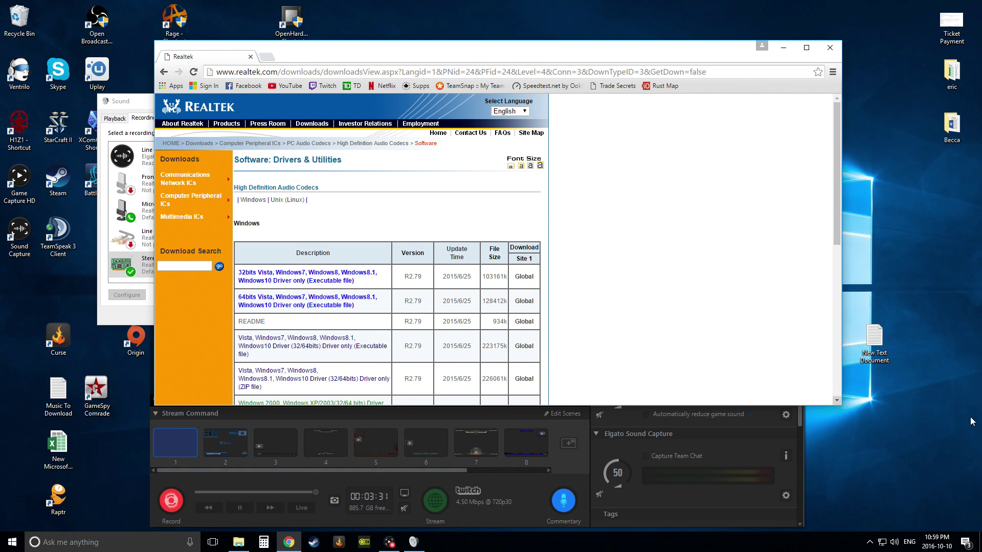
left_click(783, 47)
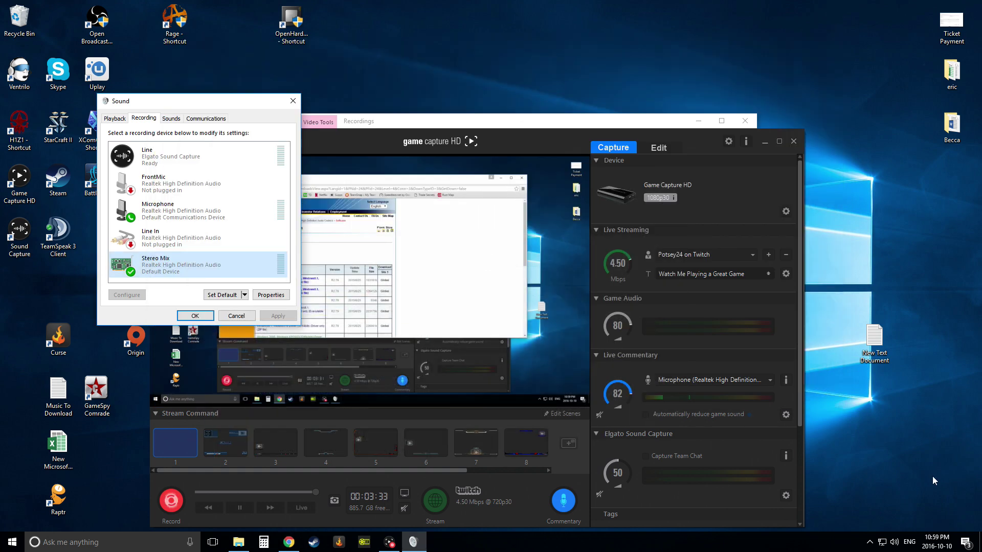
- Reopen the Recording devices list and select Stereo Mix
right_click(895, 544)
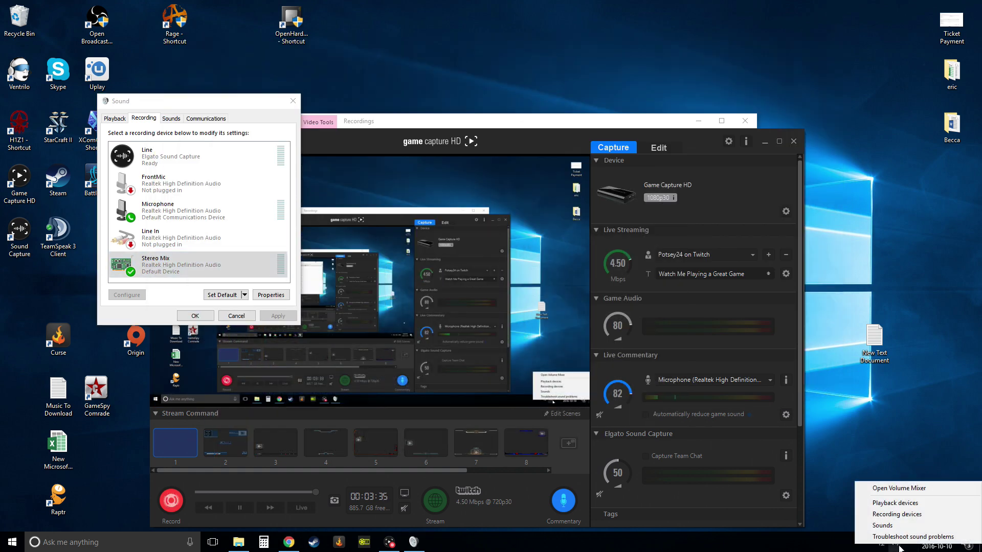
right_click(899, 547)
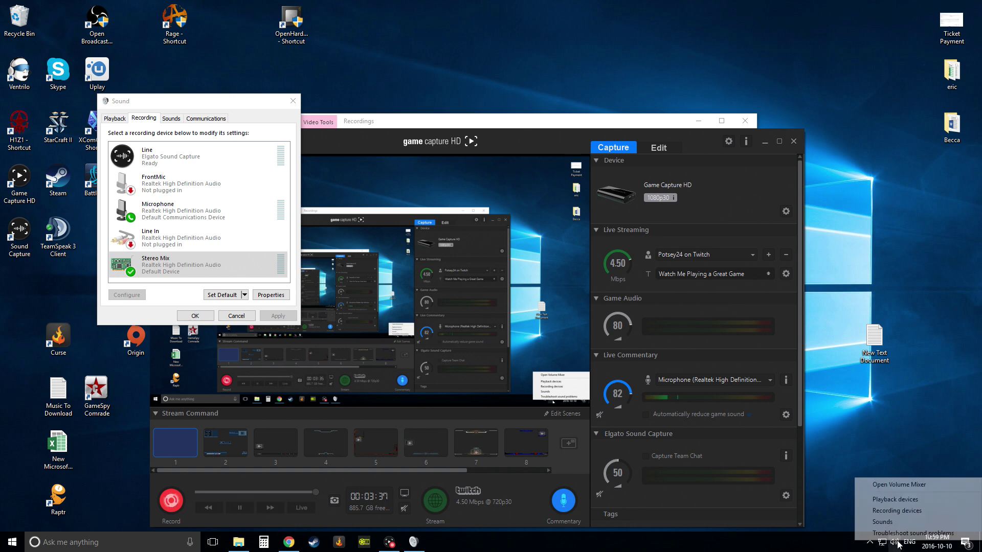
left_click(896, 513)
right_click(206, 214)
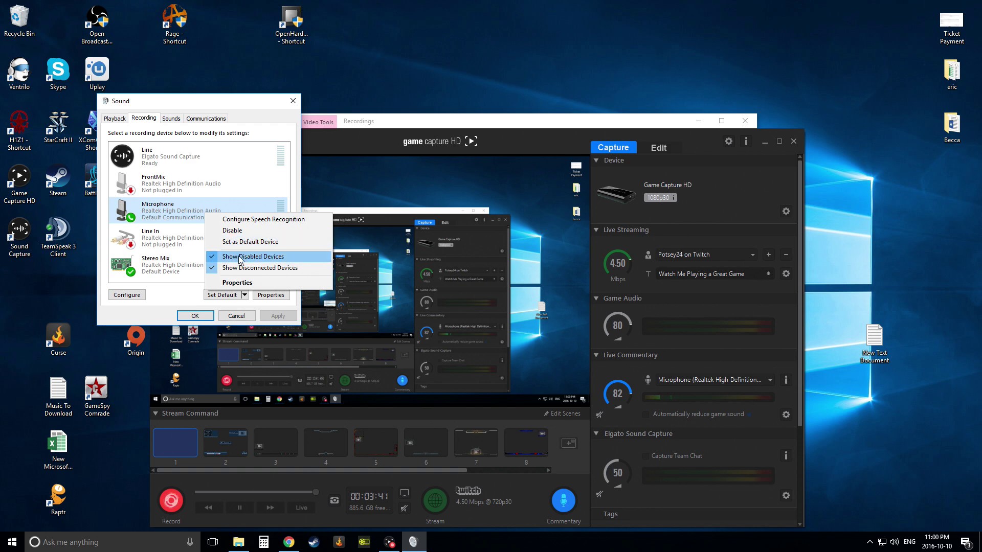
left_click(181, 250)
left_click(172, 262)
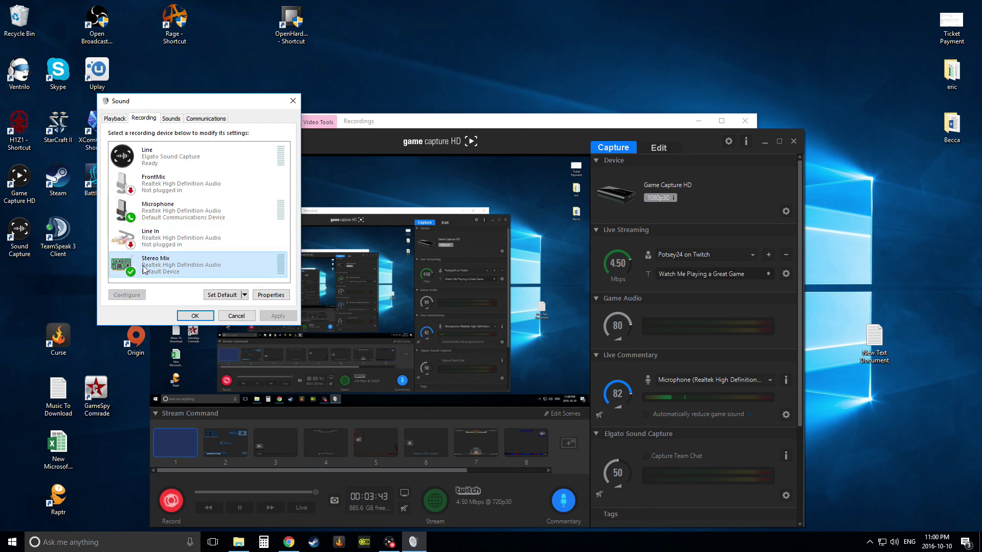
- Bring up the Stereo Mix context menu, reopening it after a few dismissals
right_click(164, 270)
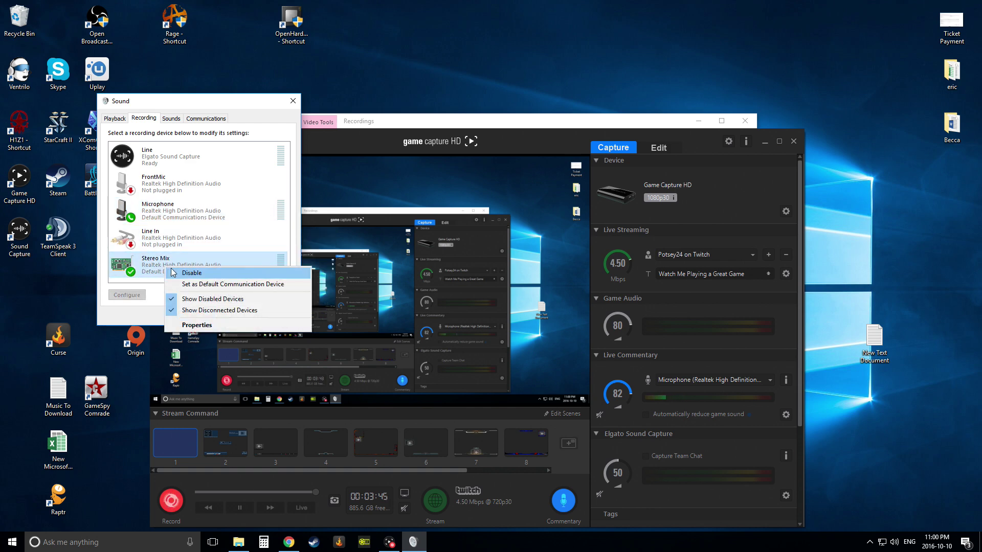
left_click(156, 263)
right_click(156, 262)
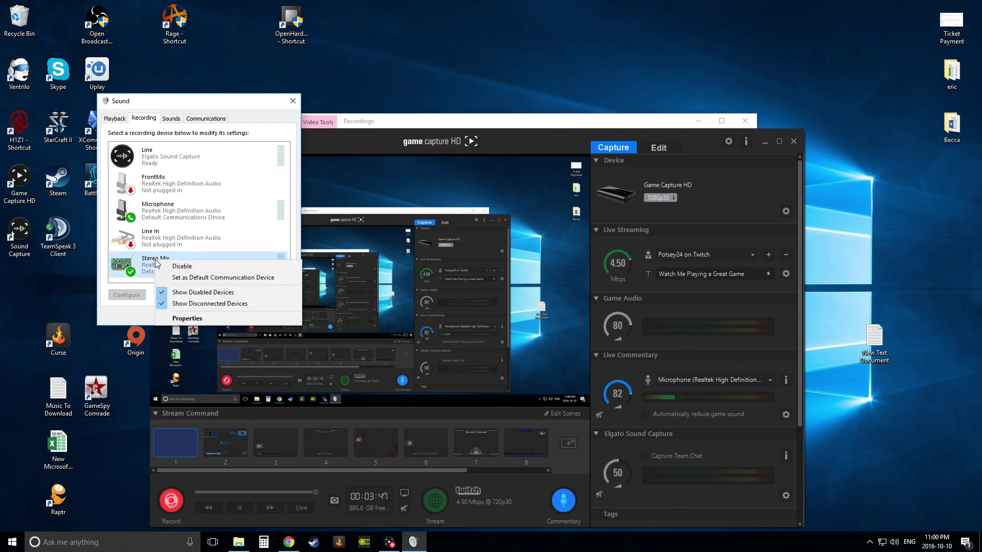
left_click(166, 216)
left_click(154, 214)
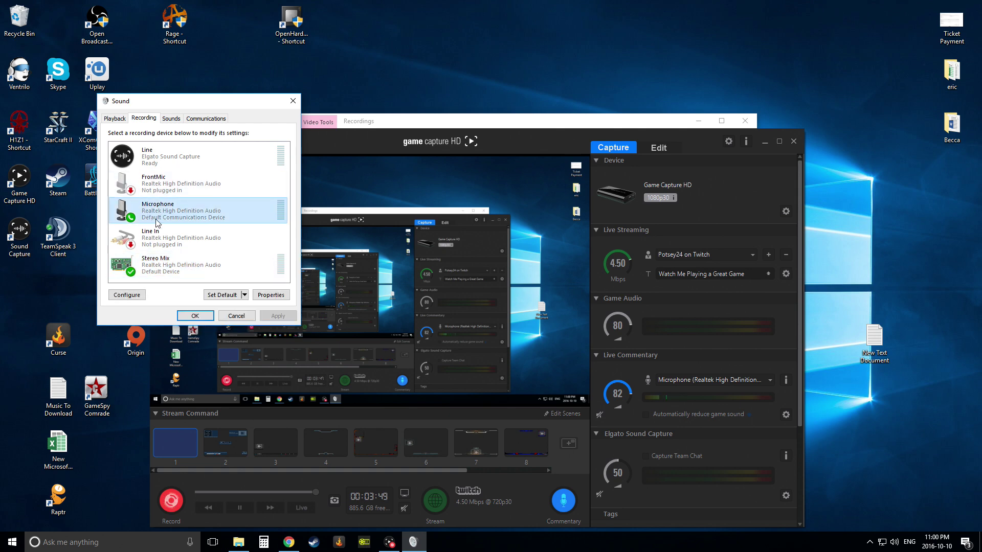
left_click(145, 269)
right_click(156, 270)
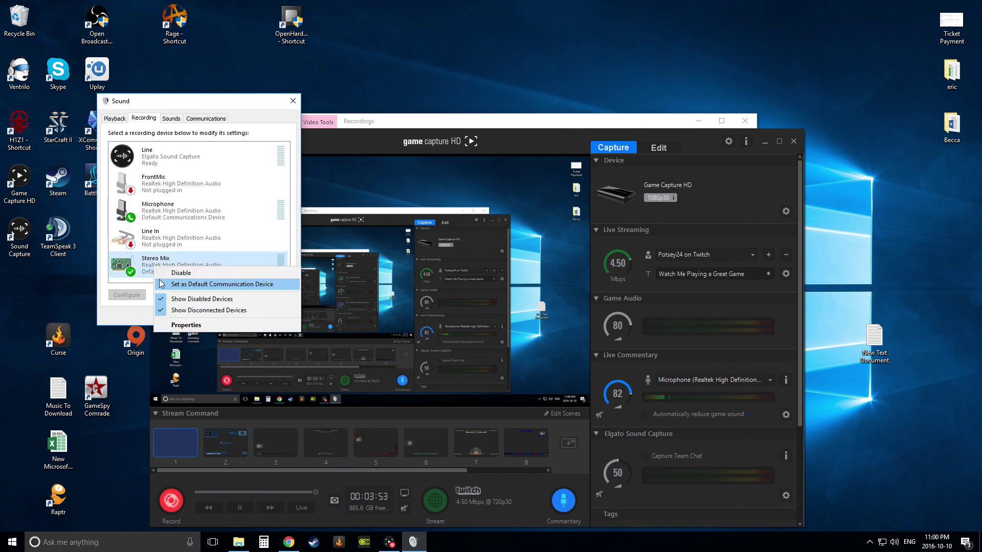
left_click(137, 277)
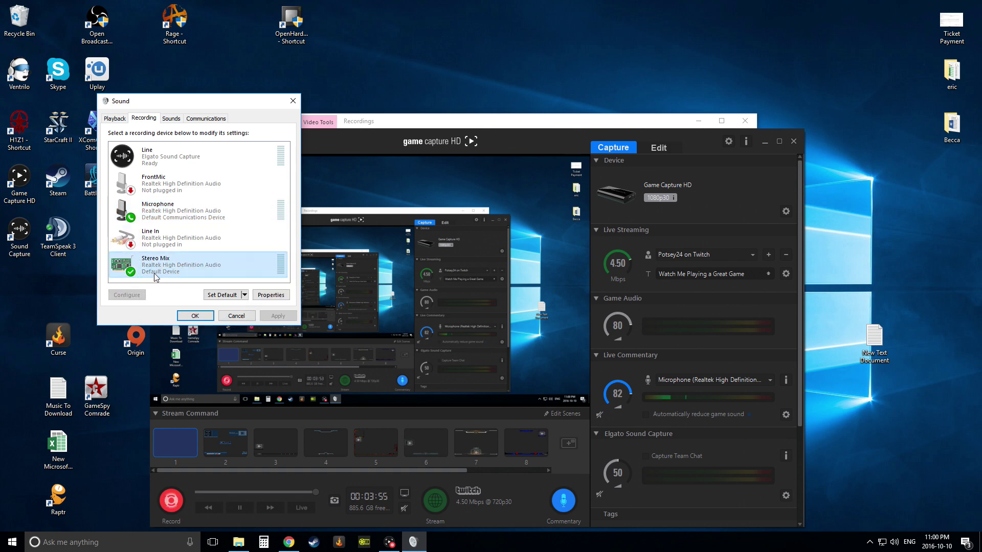
right_click(177, 270)
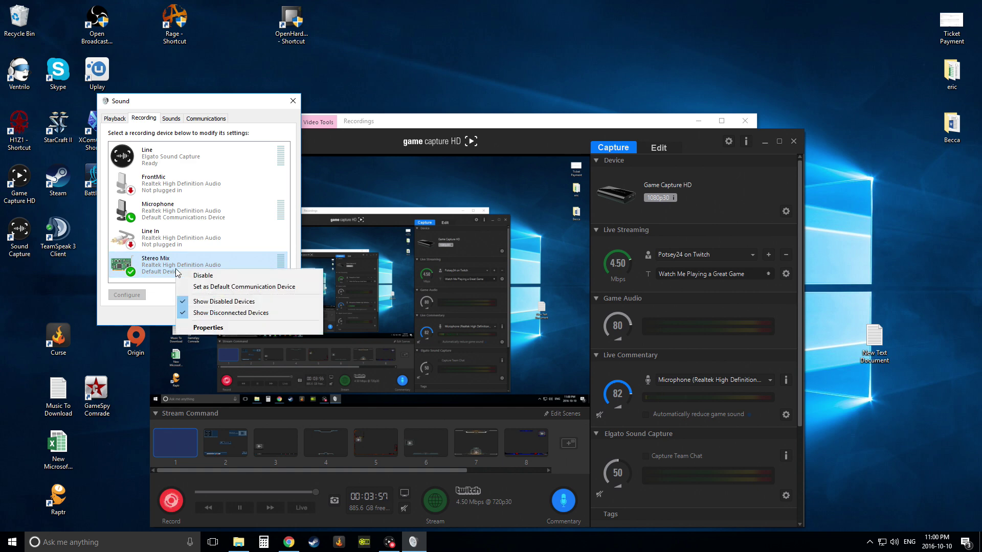
- Make Stereo Mix listen through 1 - Elgato (2- AMD High Definition Audio Device) and confirm with OK
left_click(197, 329)
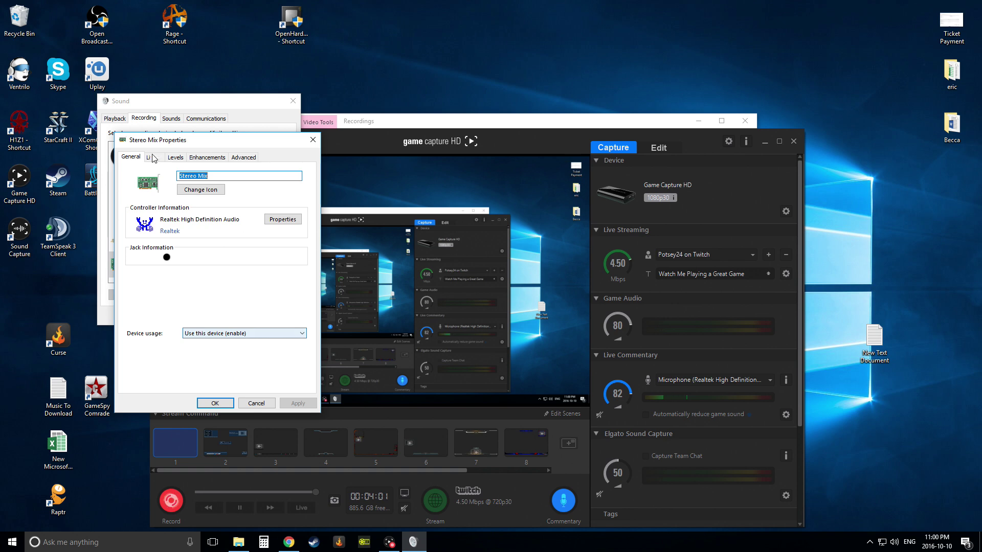
left_click(154, 158)
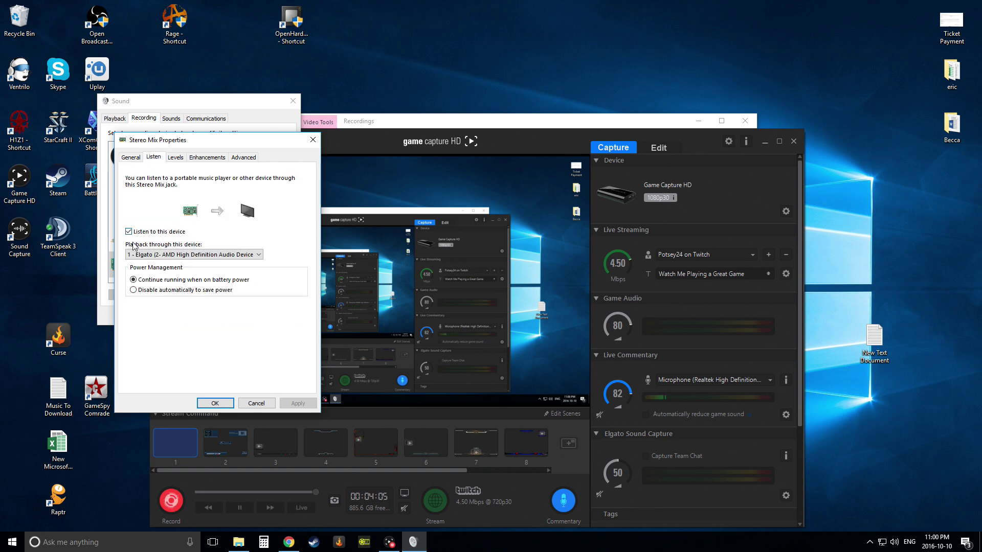
left_click(156, 254)
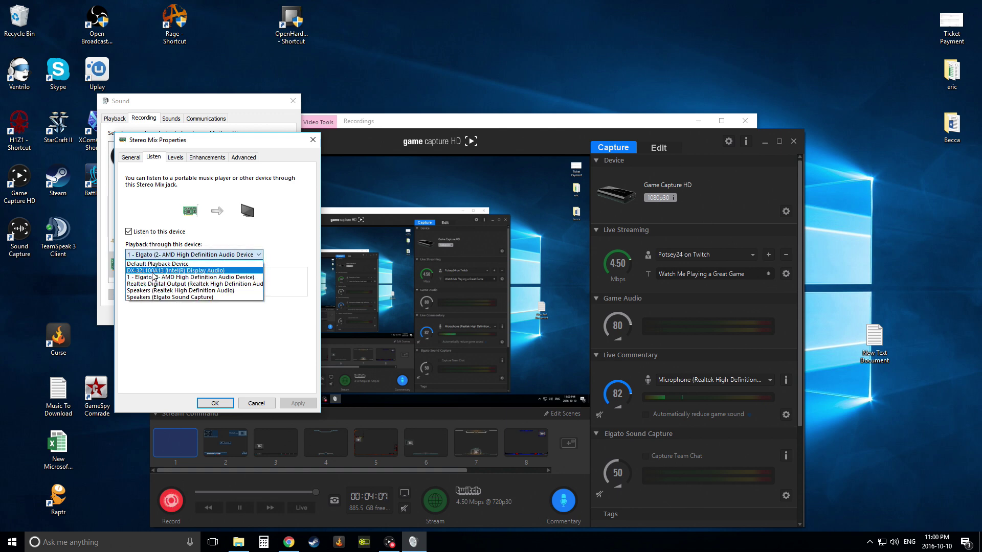
left_click(155, 279)
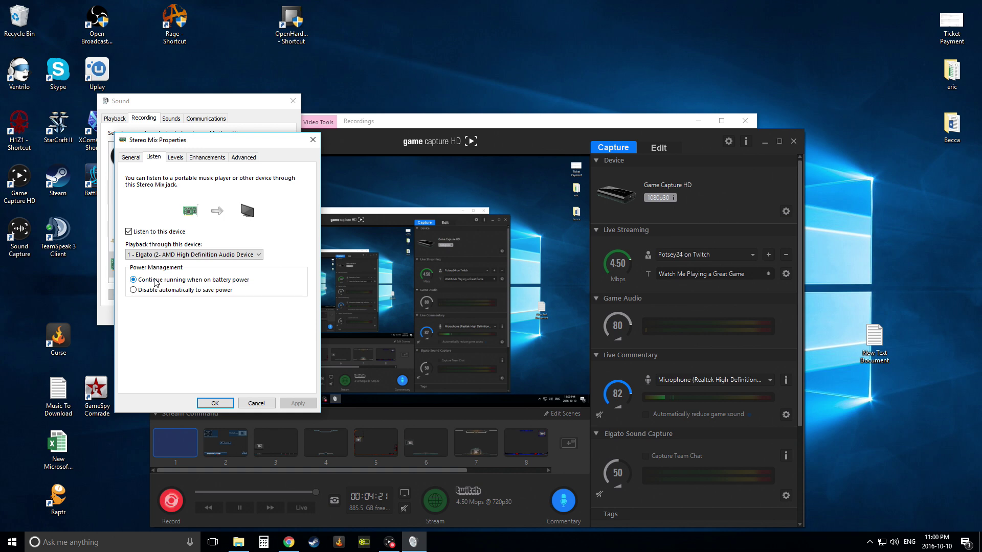
left_click(214, 403)
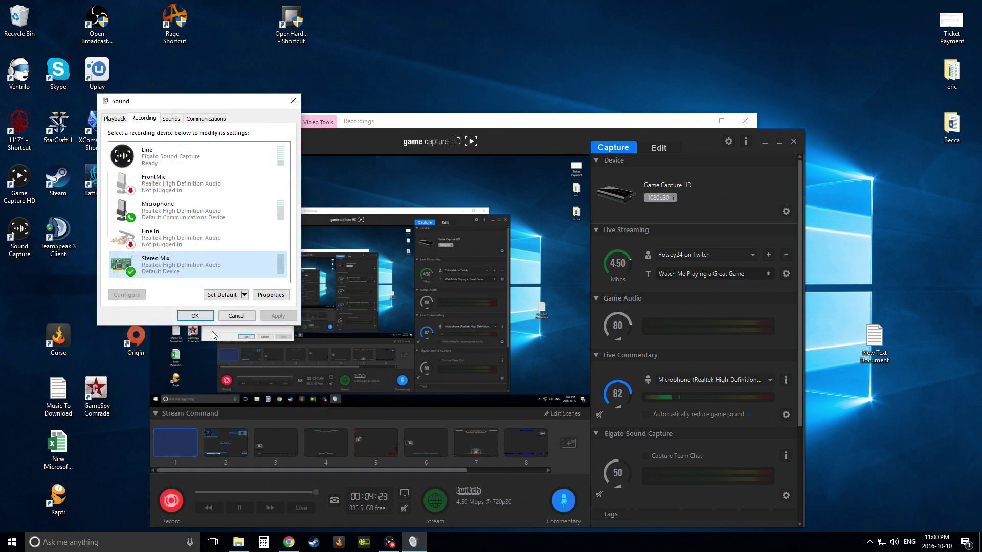
- Close the Sound window and open the Game Capture HD device settings, moved to the screen's top
left_click(194, 315)
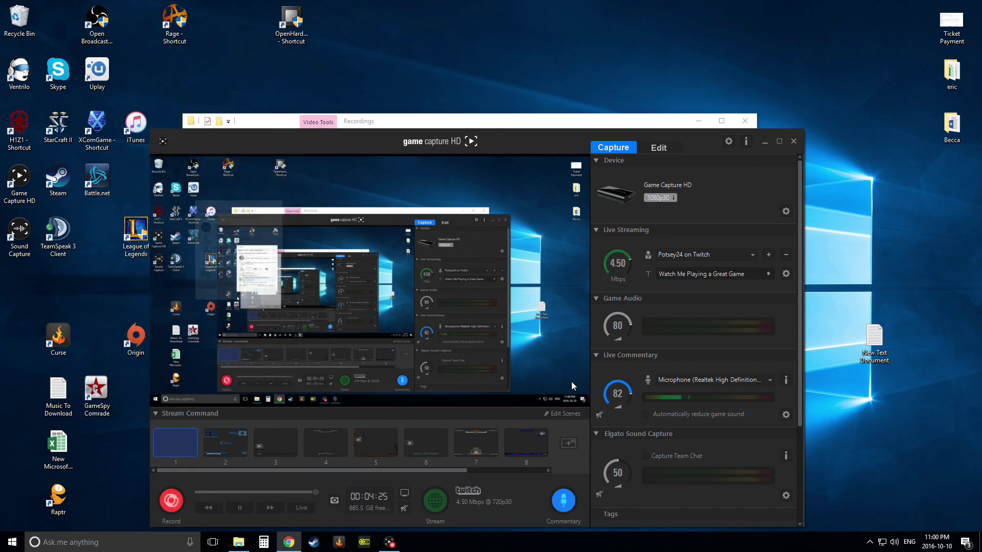
left_click(786, 273)
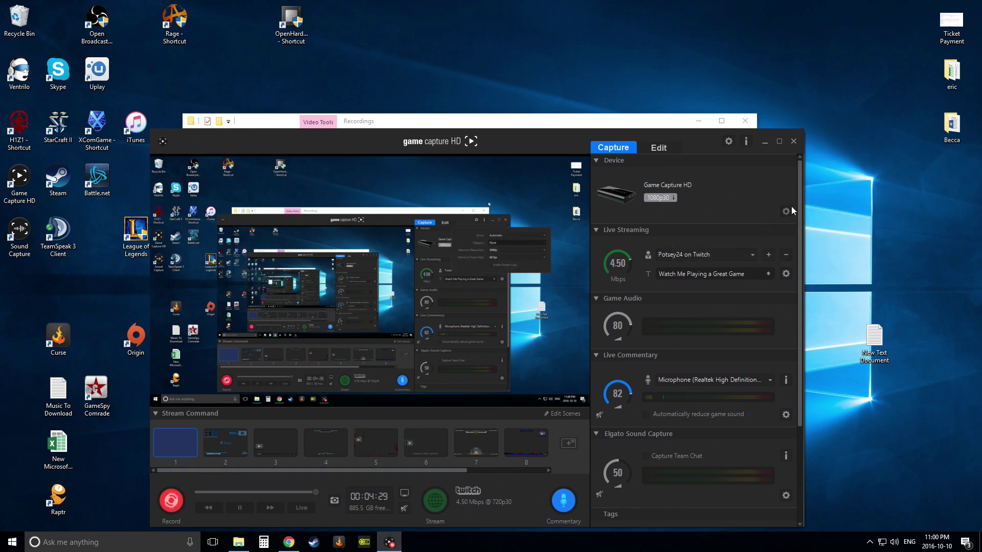
left_click(786, 212)
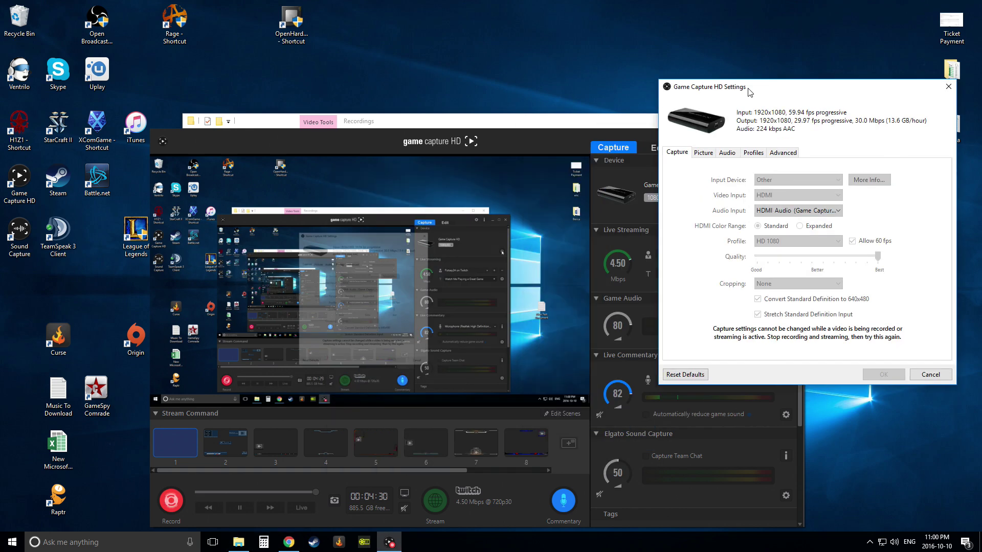
left_click_drag(750, 91, 759, 11)
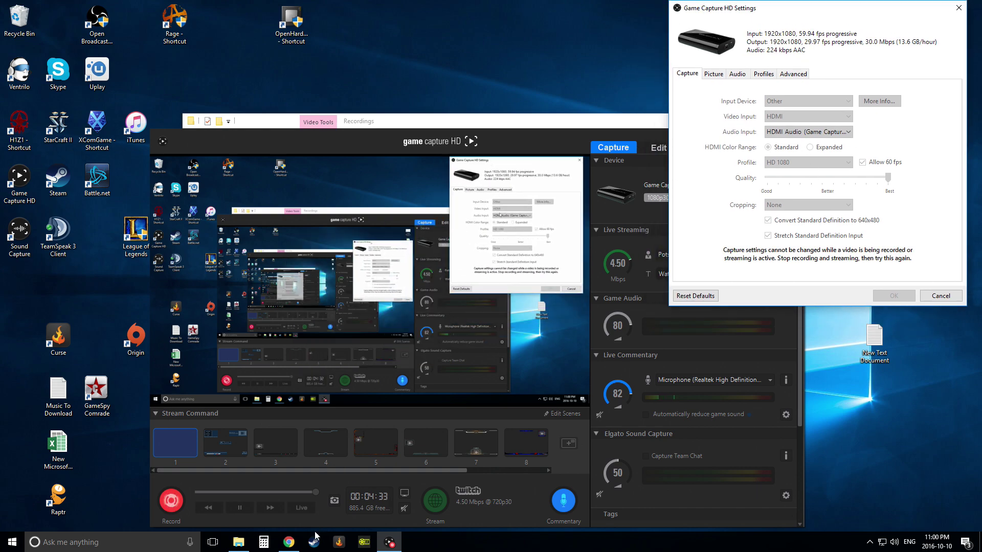
- Play the TOP 10 VERY LUCKY MOMENTS YouTube video in Chrome, pause it, then close the browser
key("alt+Tab")
left_click_drag(539, 52, 400, 118)
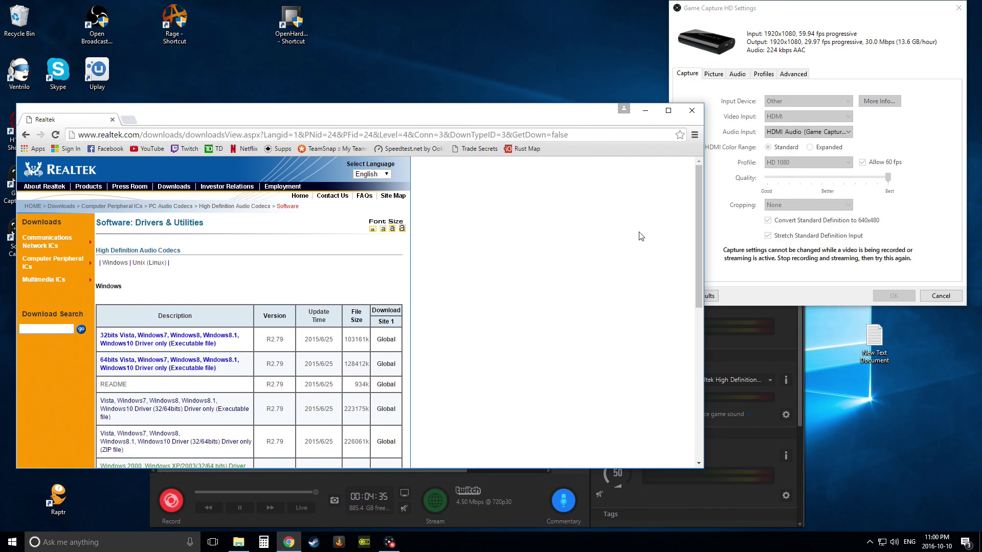
left_click(148, 149)
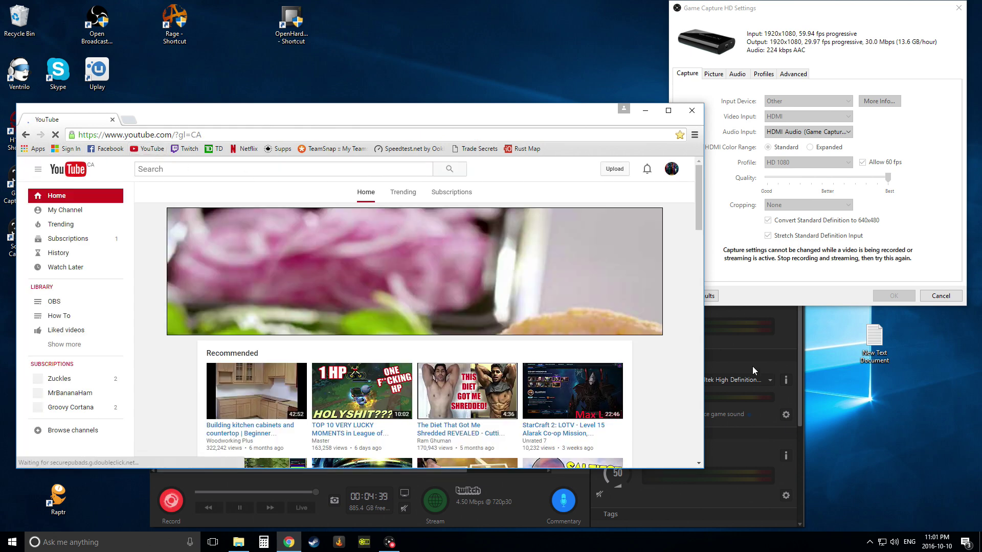
left_click(362, 390)
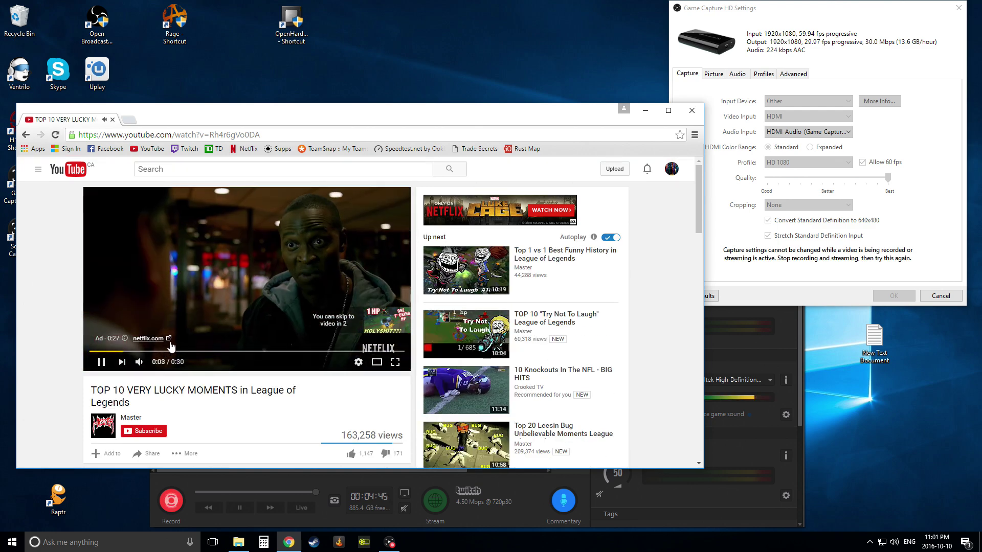
key("space")
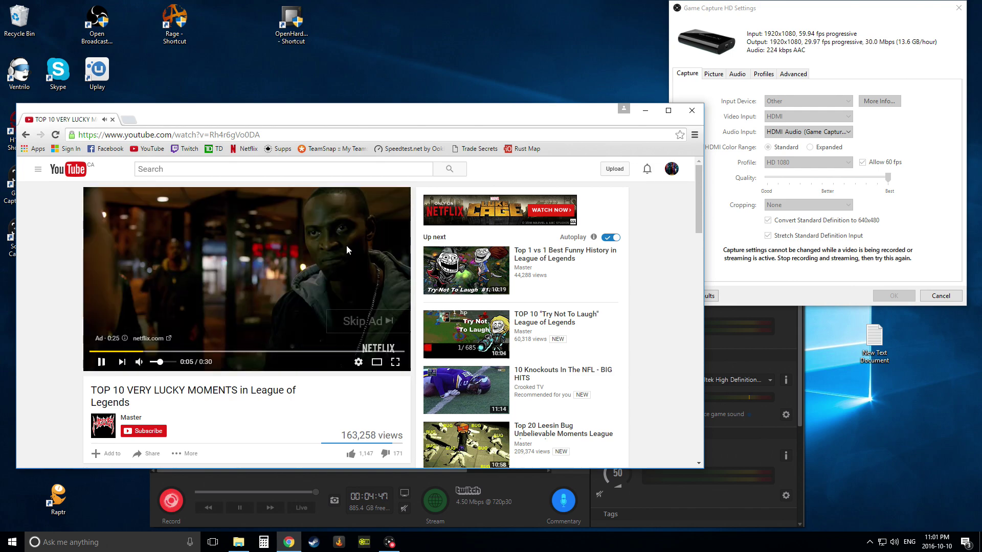
left_click(692, 111)
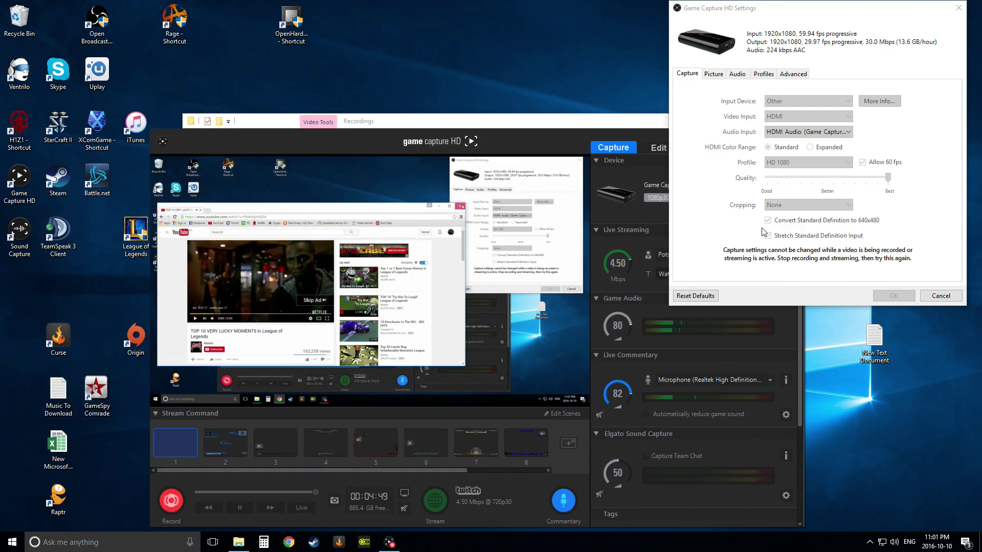